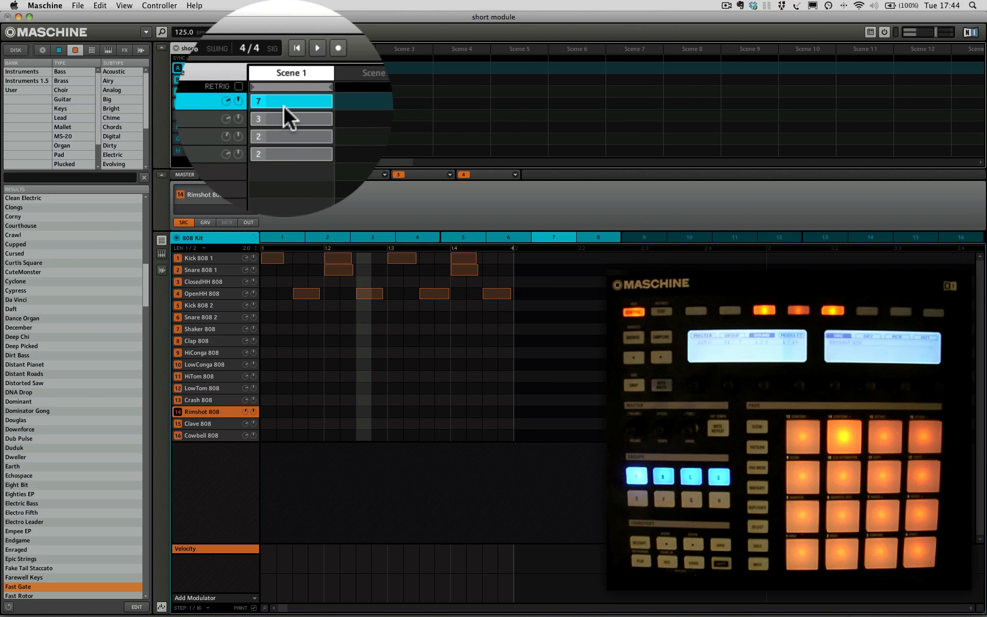
- Name the 808 Kit's pattern "Drums offbeat" and rename Scene 1 as "Intro"
double_click(285, 98)
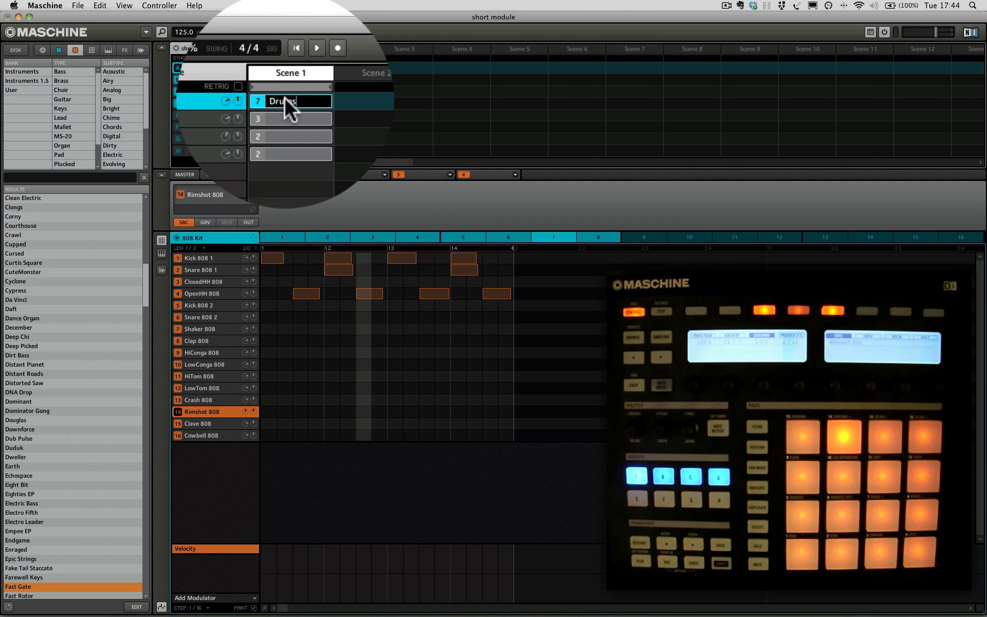
text(Drums offbeat)
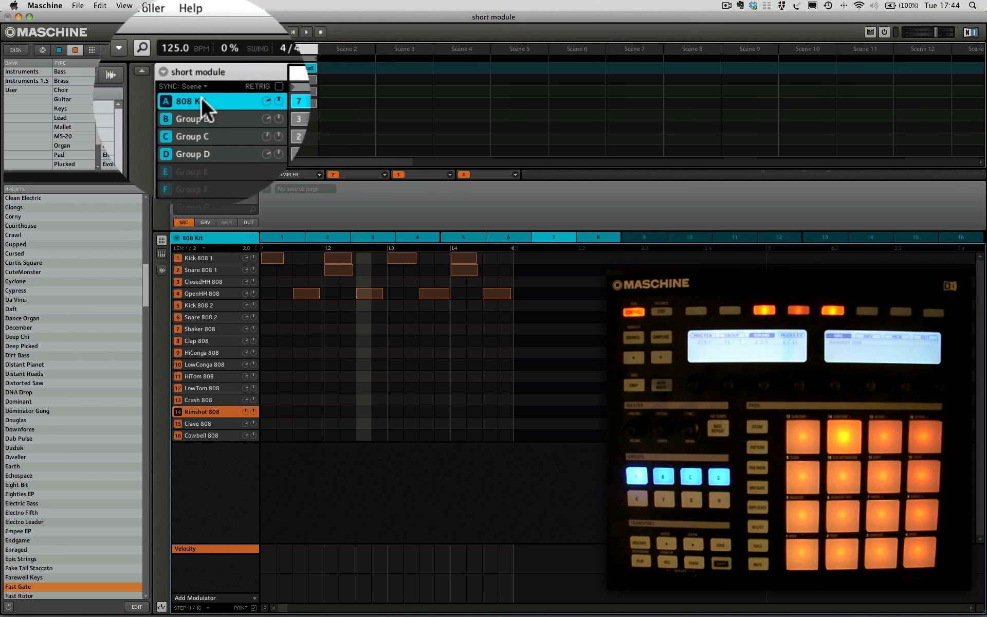
double_click(283, 48)
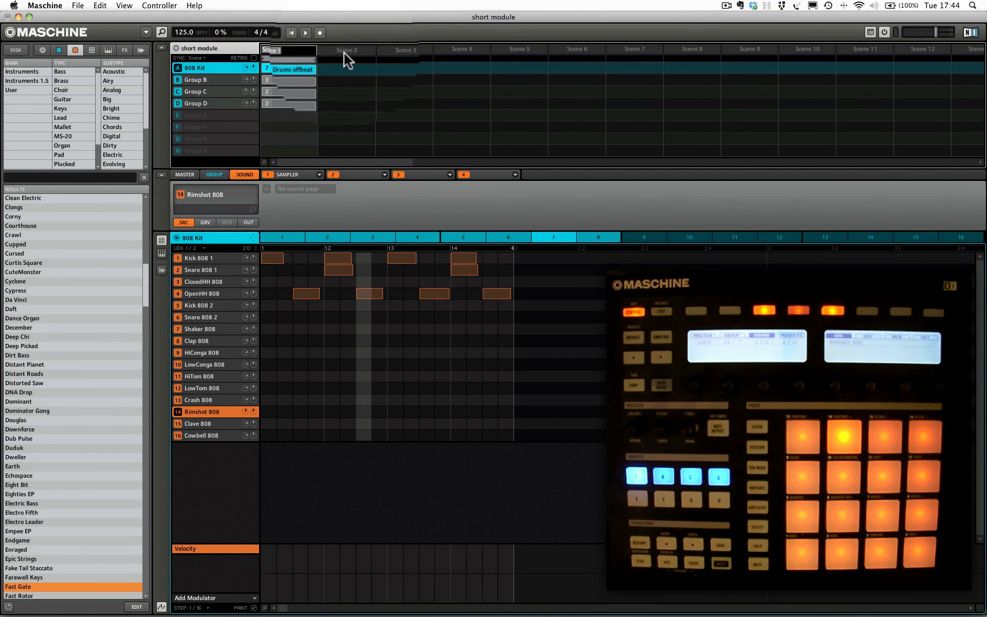
text(Intro)
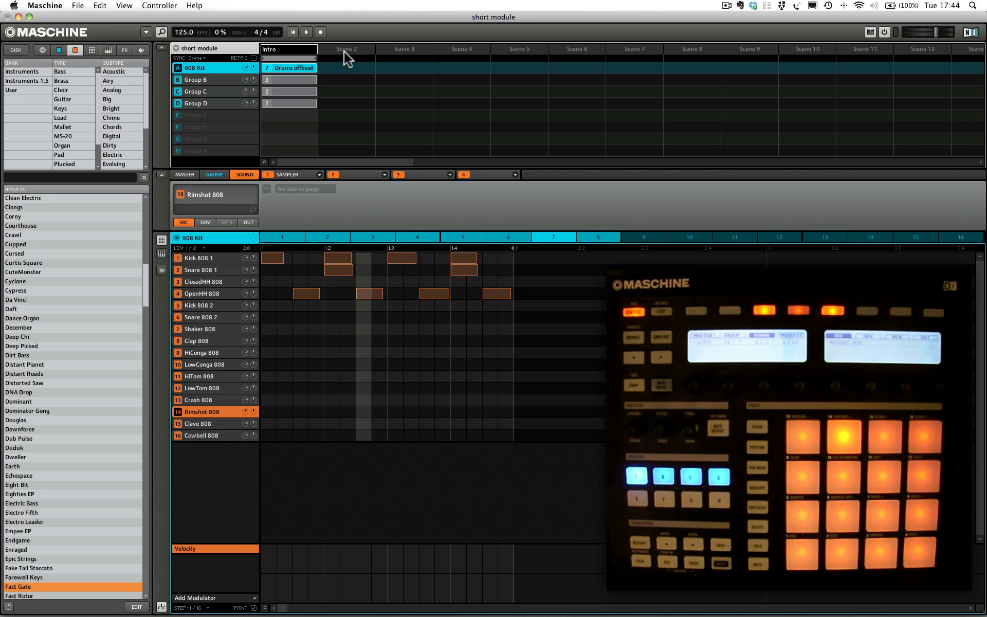
key(Return)
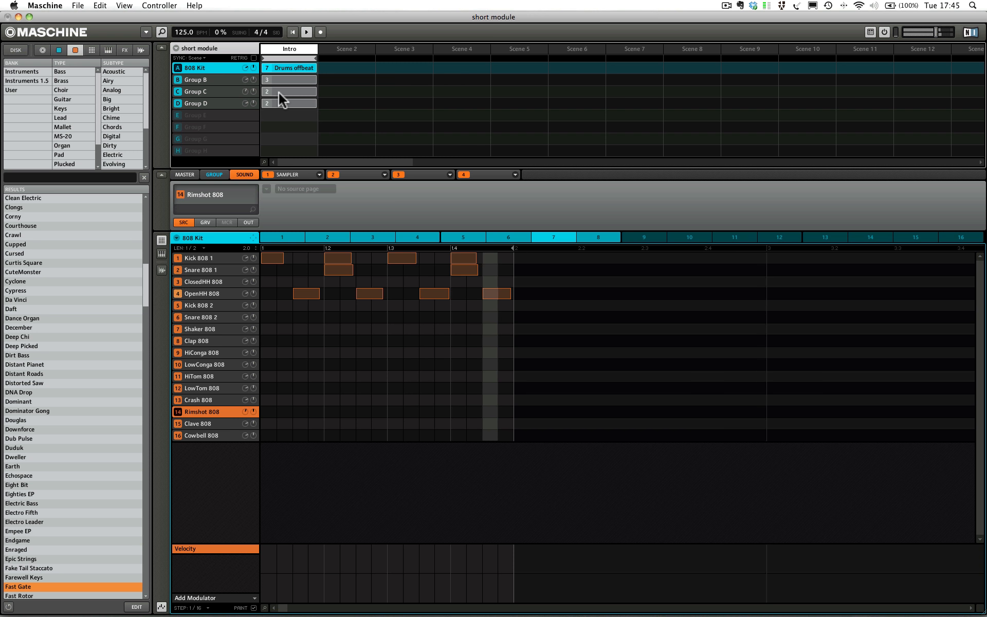
- Examine the patterns and sounds of the 808 Kit and Groups B, C and D in the Intro scene
click(214, 78)
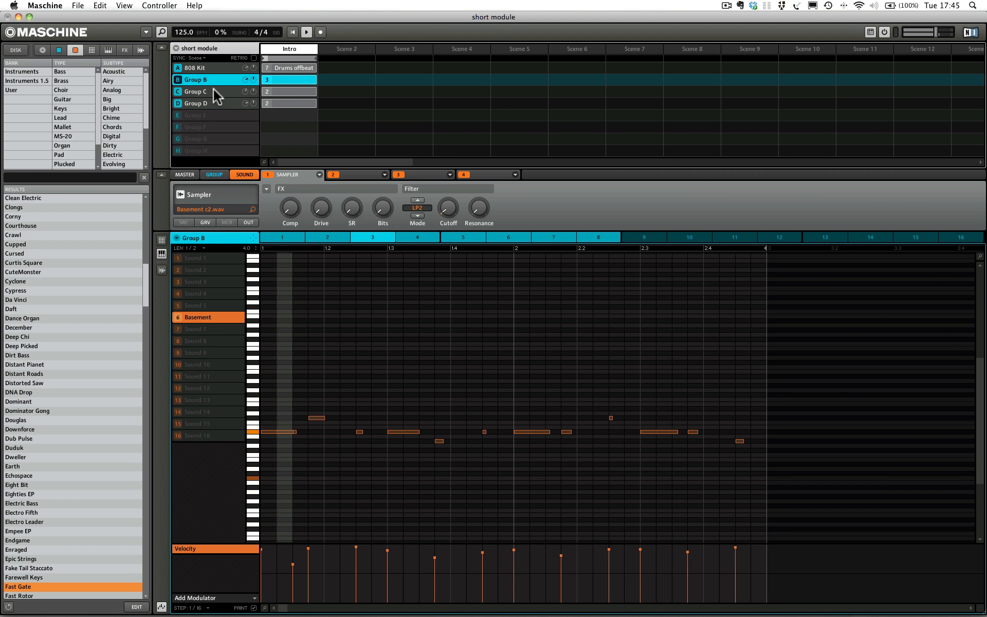
click(213, 90)
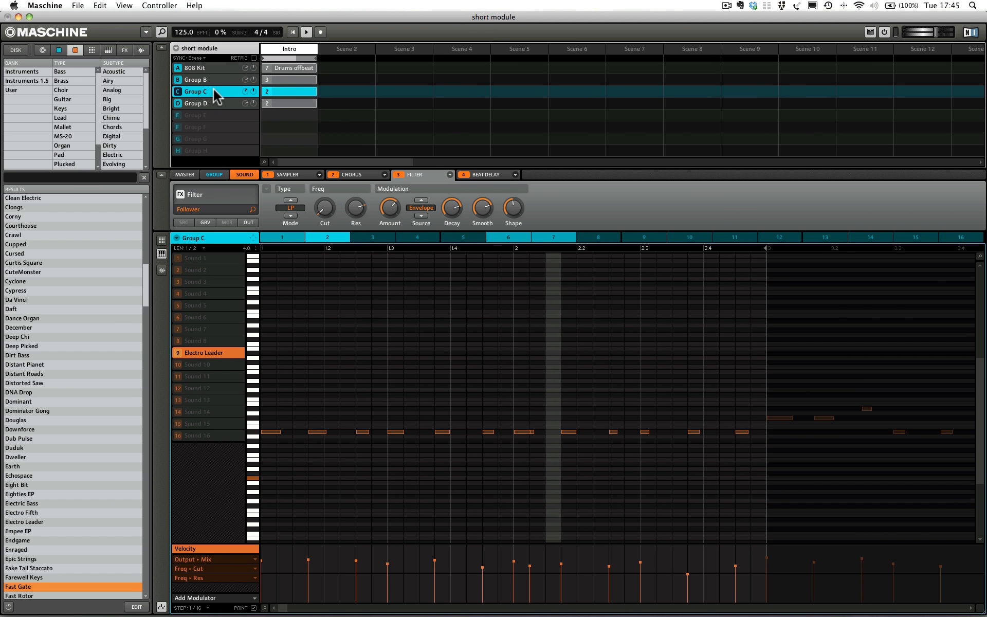
click(212, 104)
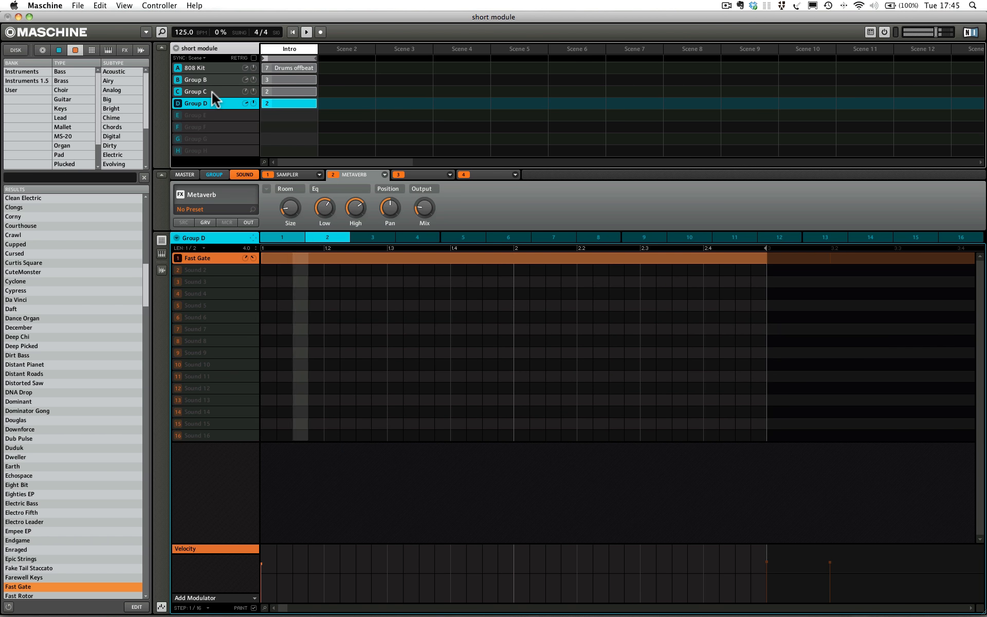
click(212, 91)
click(211, 79)
click(210, 68)
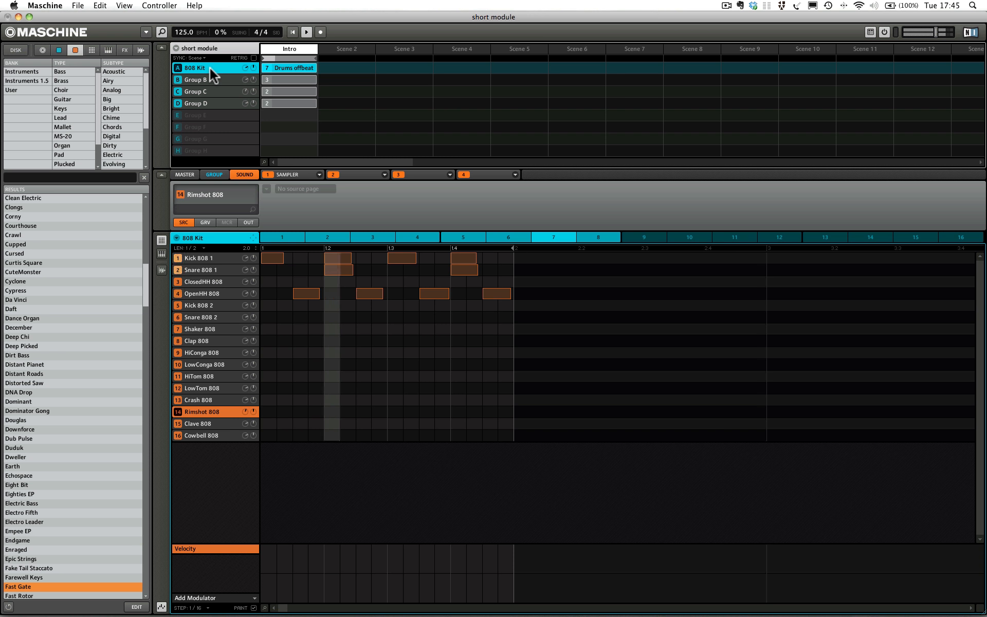
click(215, 80)
click(216, 91)
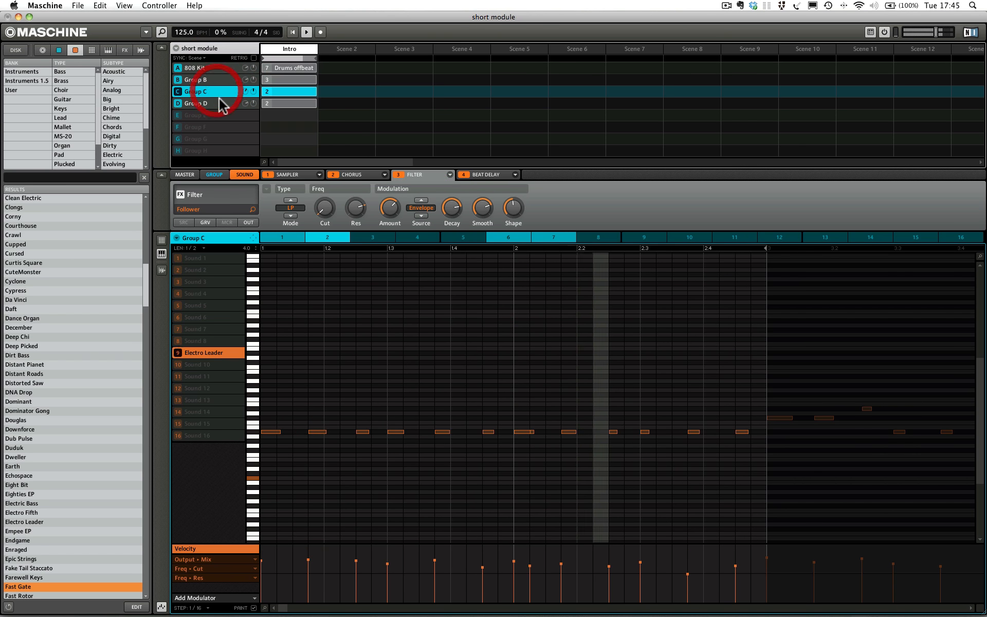
click(218, 103)
click(221, 92)
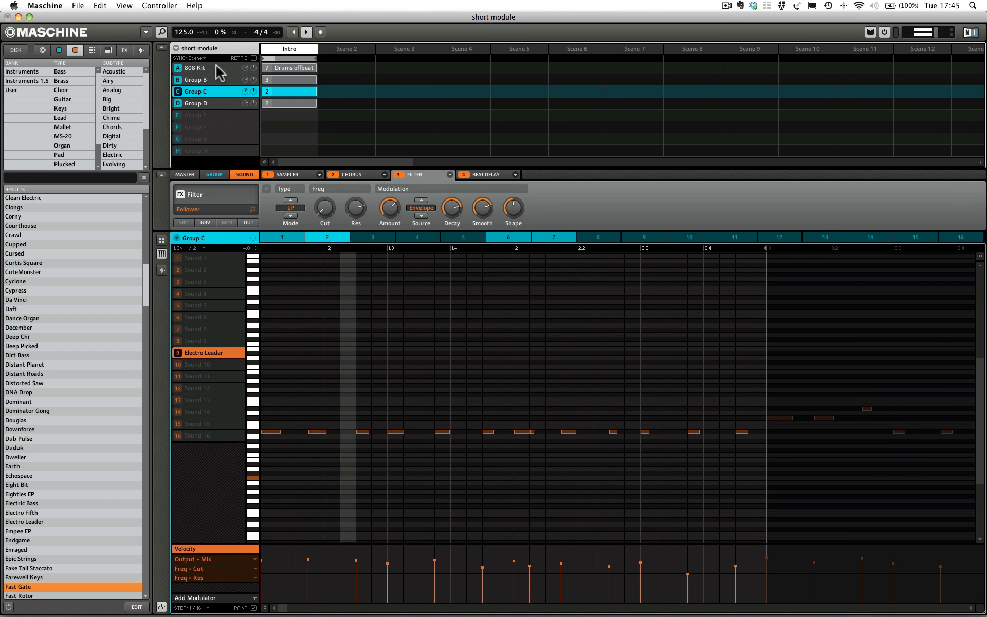
click(215, 68)
click(205, 82)
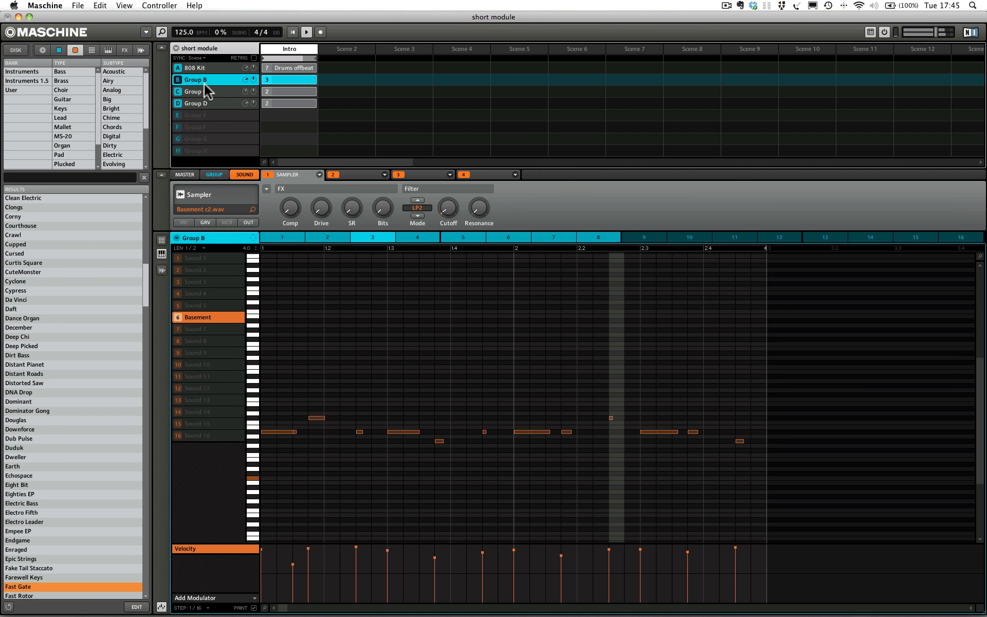
click(208, 92)
click(211, 101)
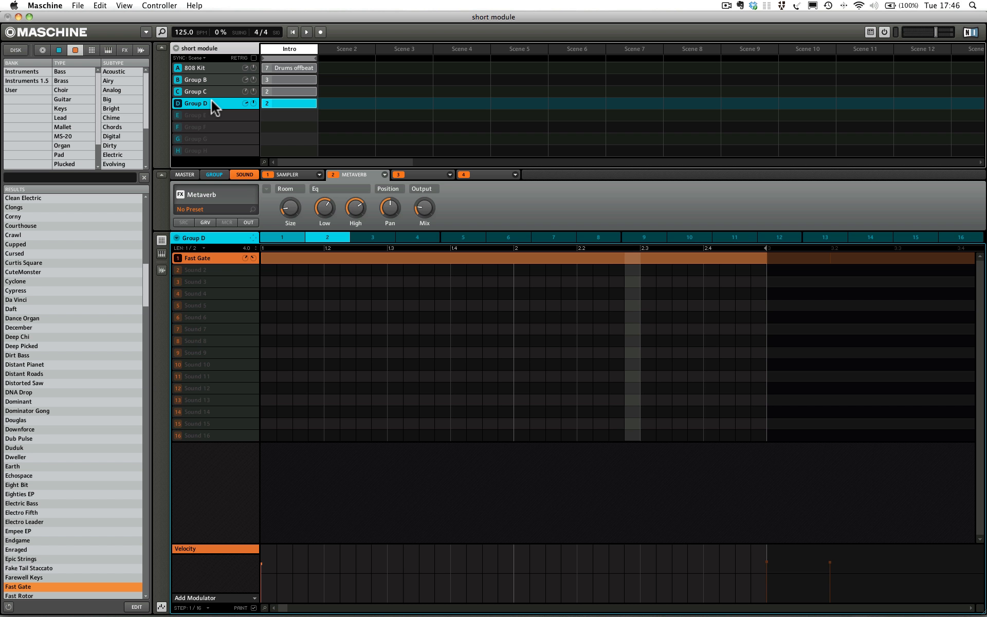
- Clear the 808 Kit, Group B, Group C and Group D patterns from the Intro scene, and start and stop playback
click(287, 65)
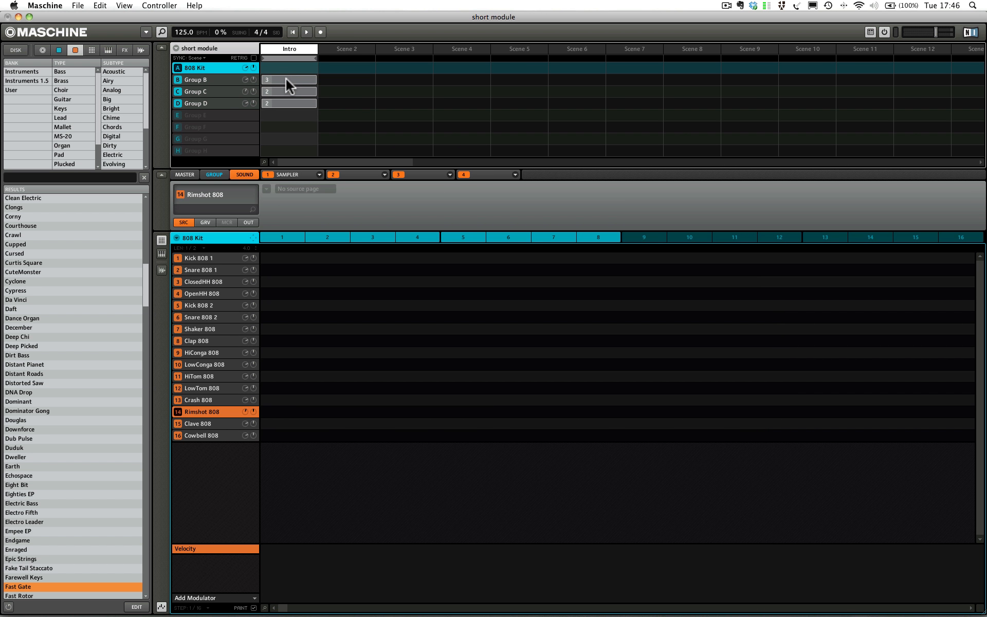
click(286, 78)
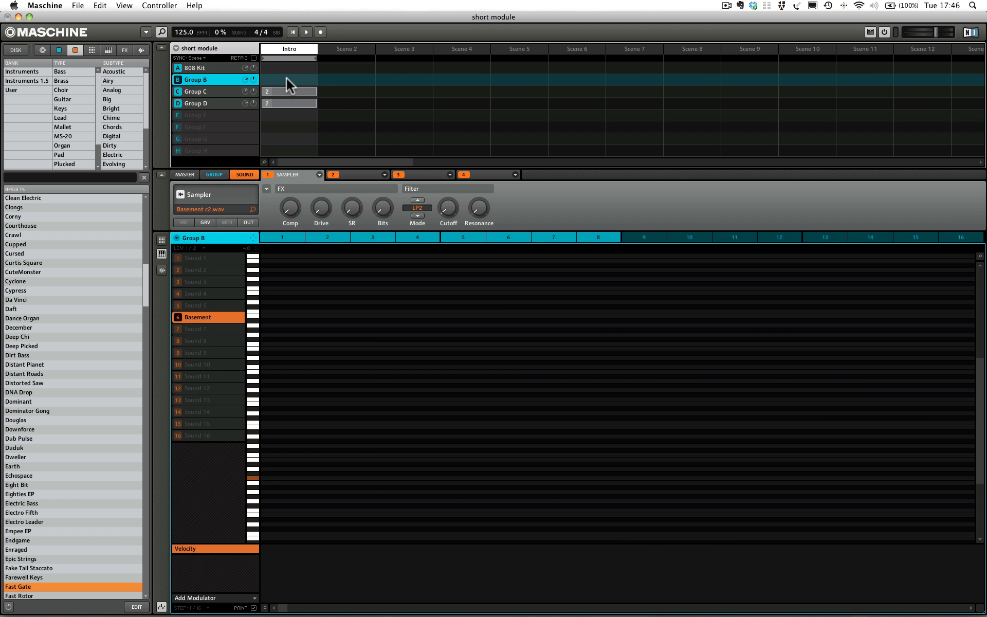
click(289, 91)
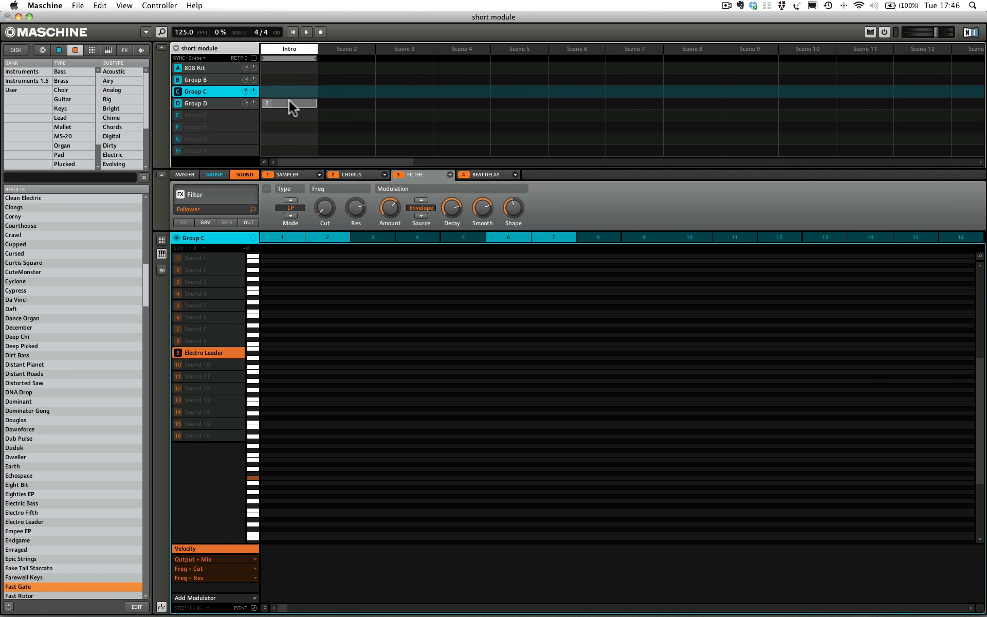
click(289, 103)
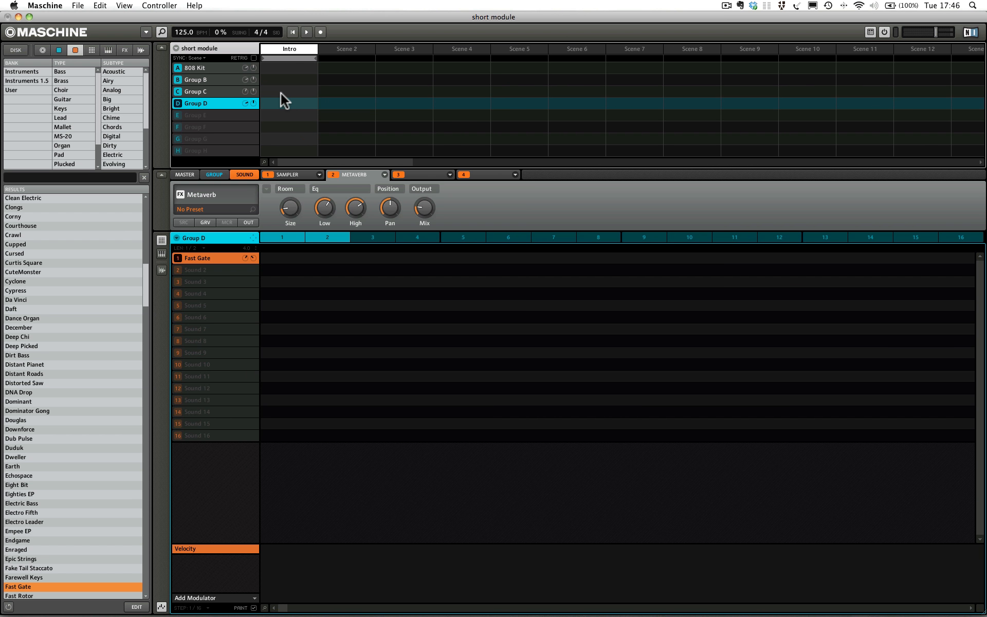
key(space)
key(space)
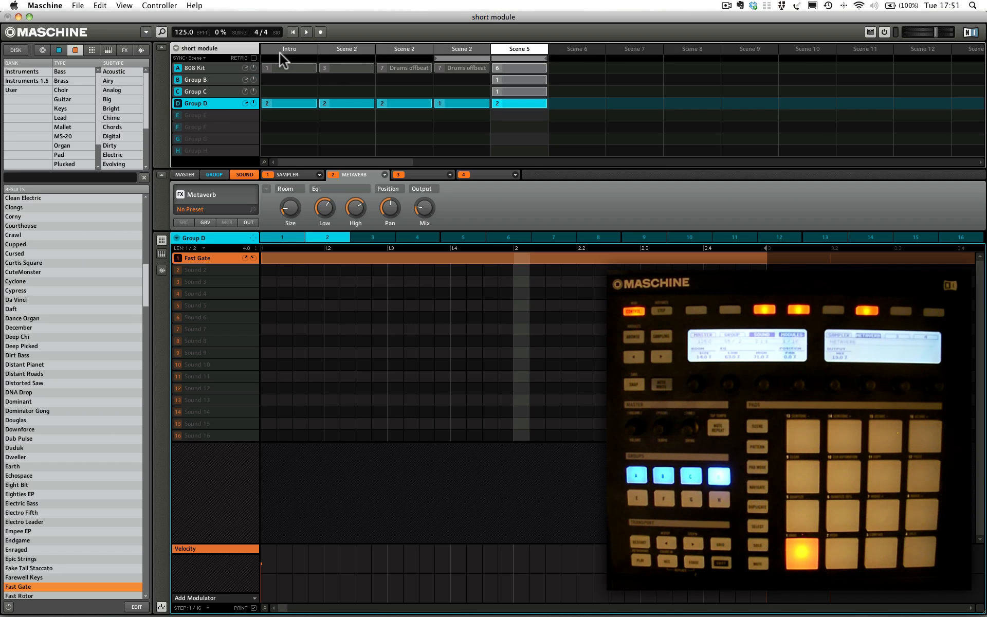
- Set the arrangement's loop range to span from the Intro scene through Scene 6
drag(281, 55, 569, 56)
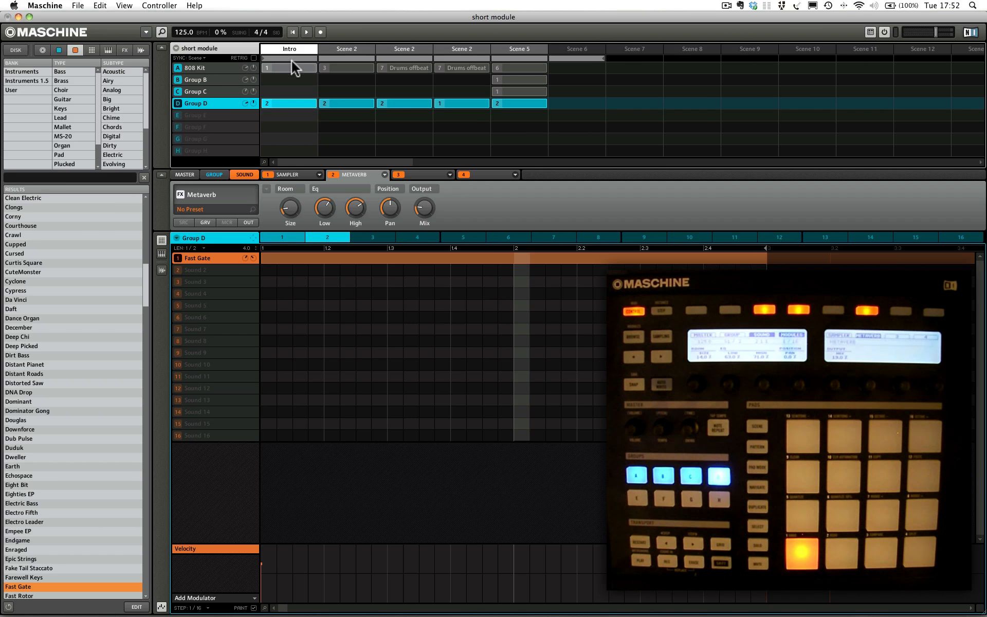
drag(291, 58, 570, 47)
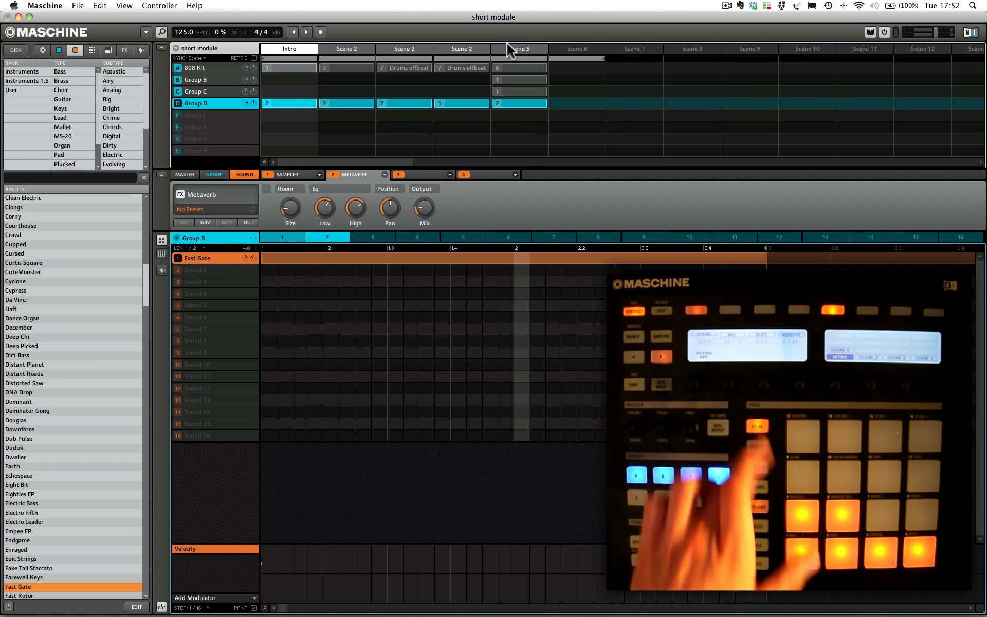
- Set the audio export region to Loop Range and open the bit depth choices
click(80, 5)
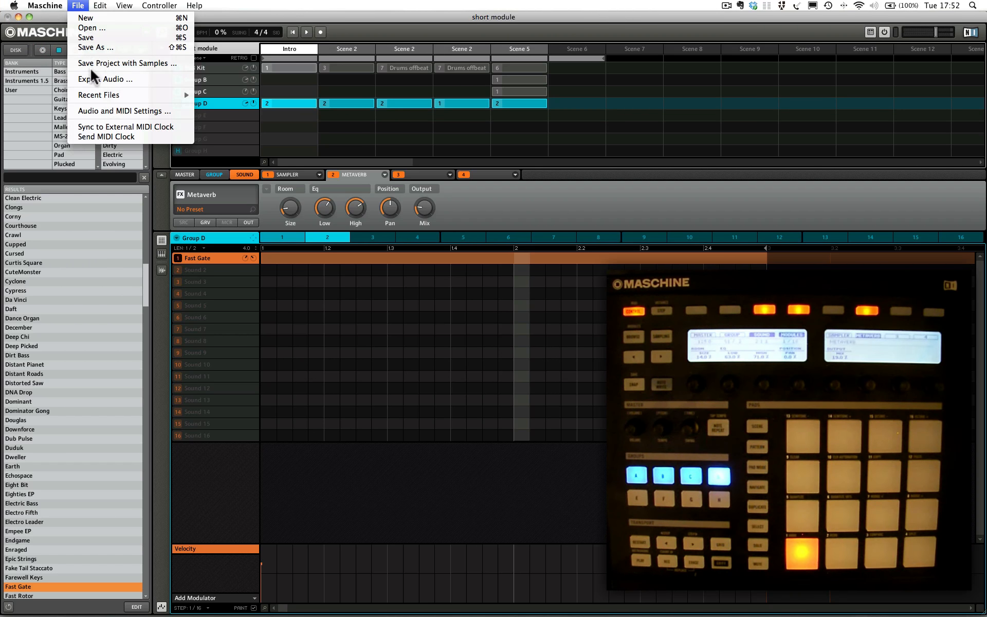
click(101, 82)
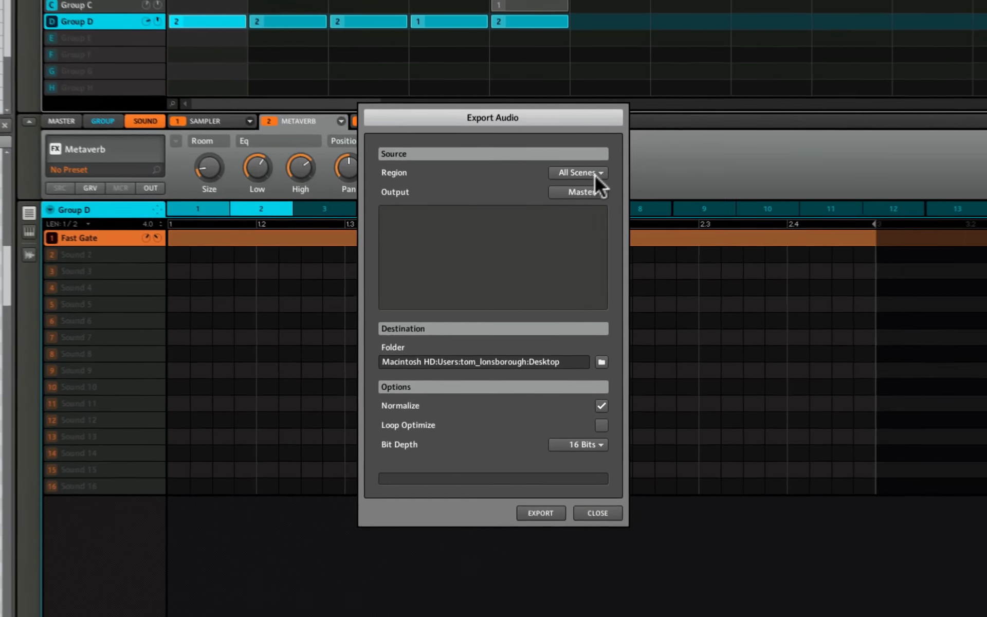
click(595, 173)
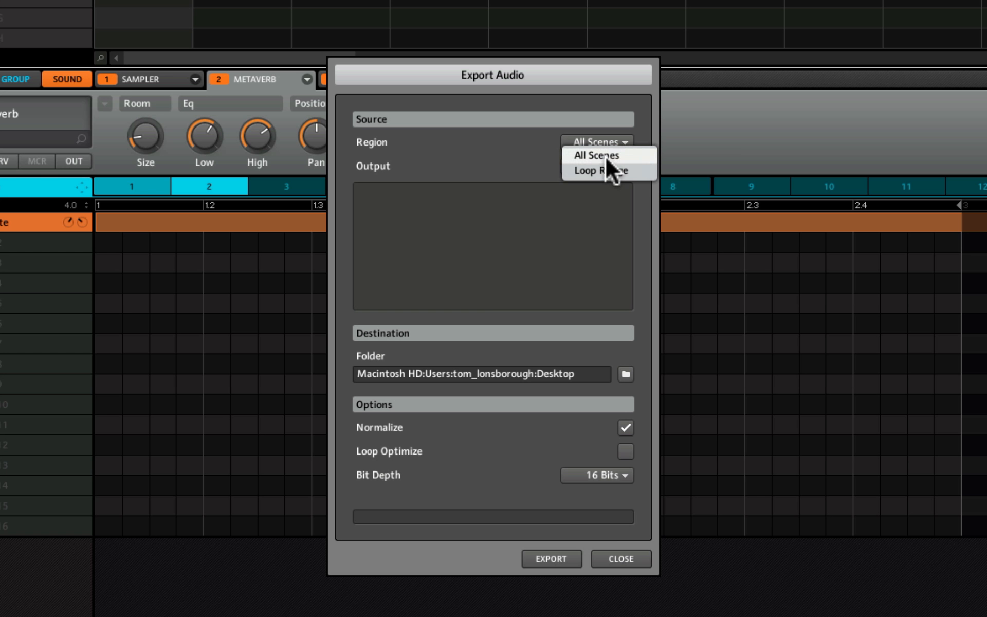
click(607, 170)
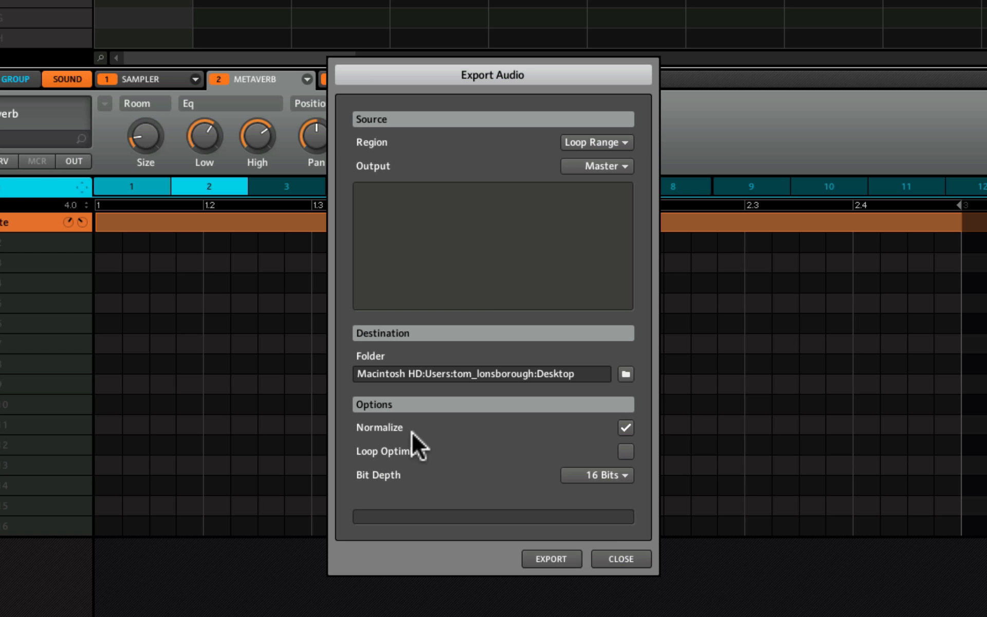
click(615, 473)
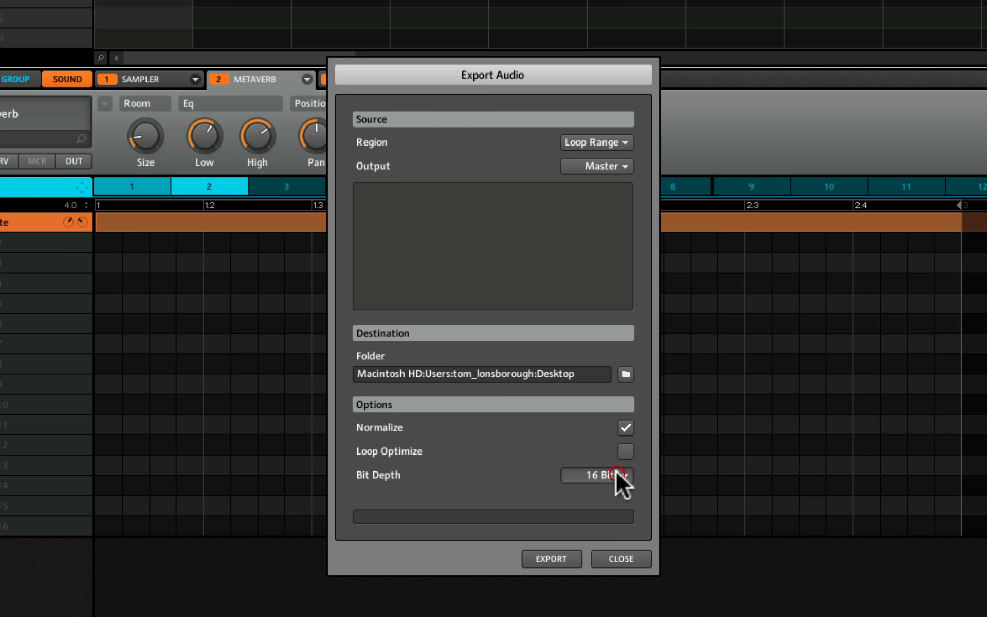